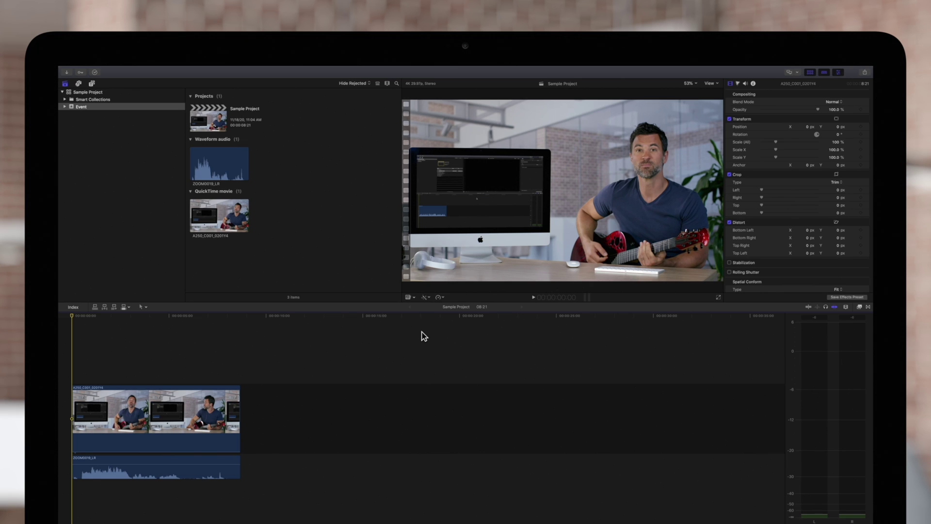
Play back the Sample Project timeline with its video clip and separate waveform audio.
key("space")
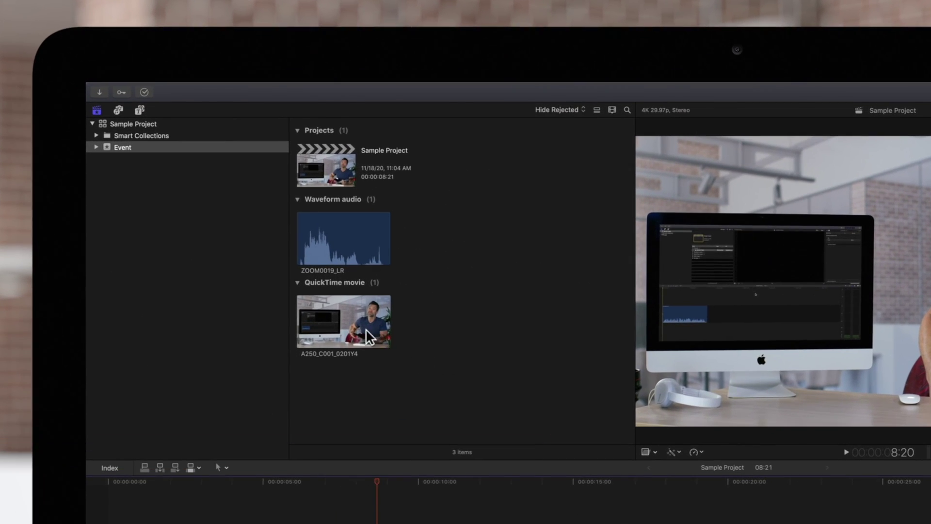
Select the QuickTime video and waveform audio clips, then choose Clip > Synchronize Clips.
left_click(366, 328)
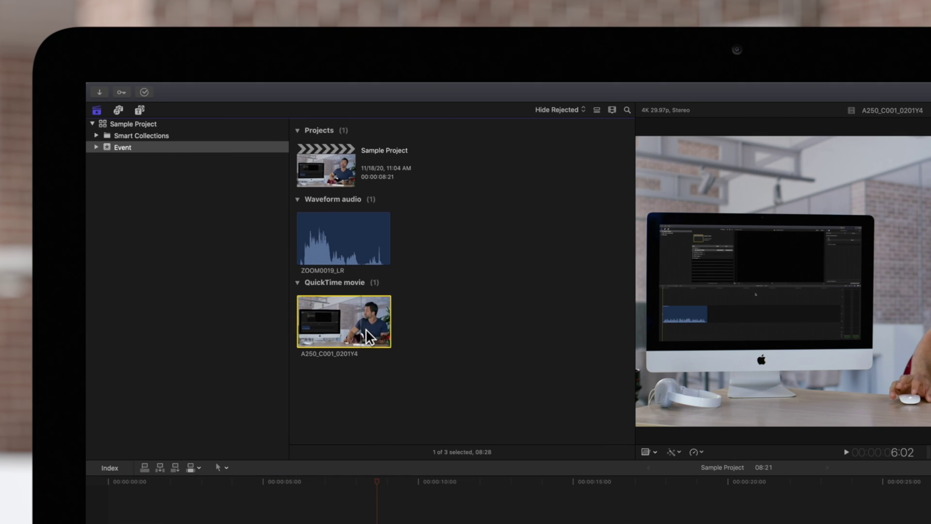
left_click(358, 244, "super")
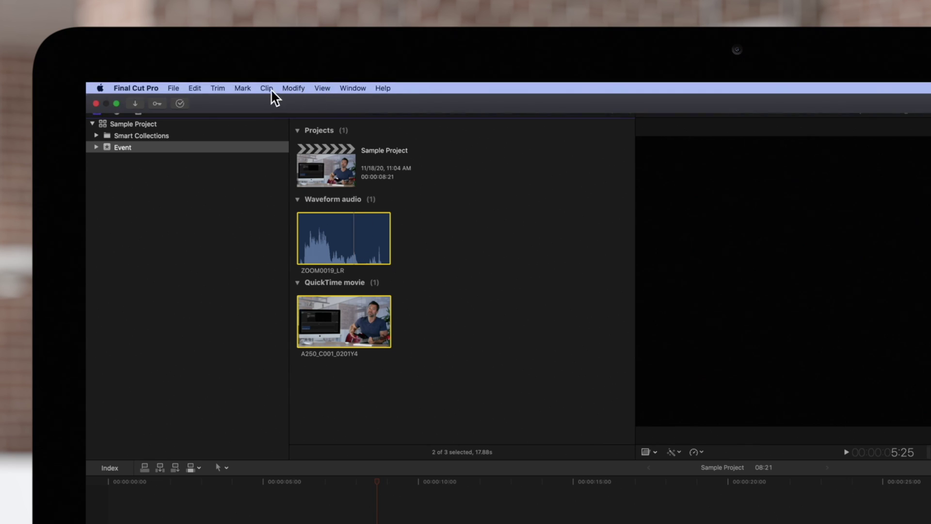
left_click(268, 89)
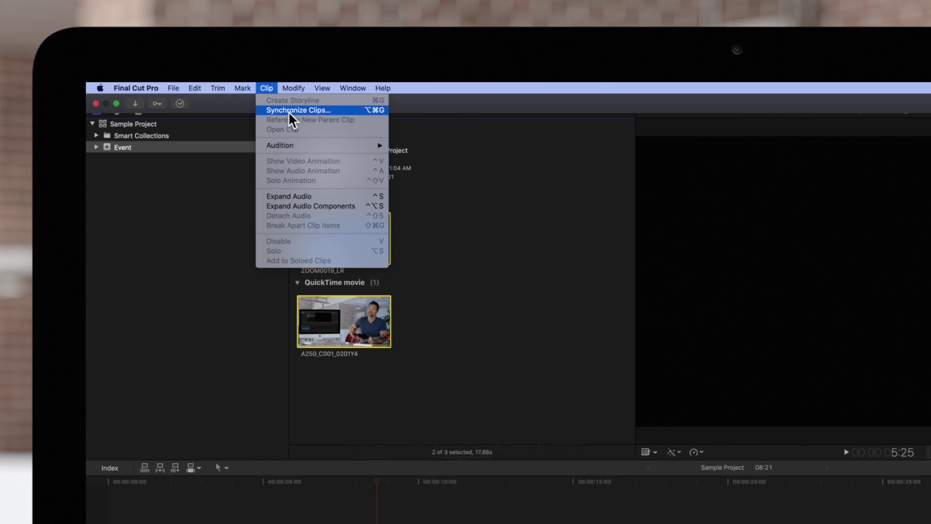
left_click(289, 111)
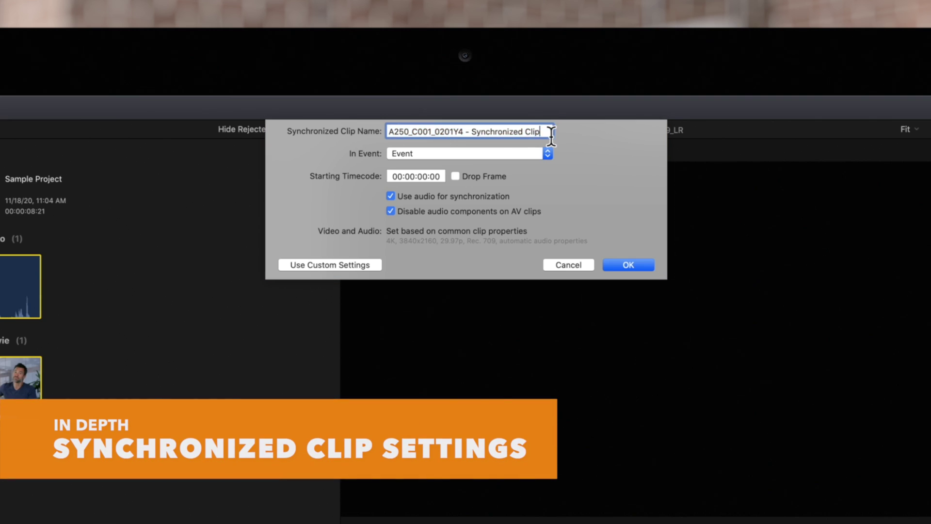
Name the synchronized clip 'Synced Clips' and keep it in the Event.
left_click_drag(551, 134, 389, 131)
type("Synce")
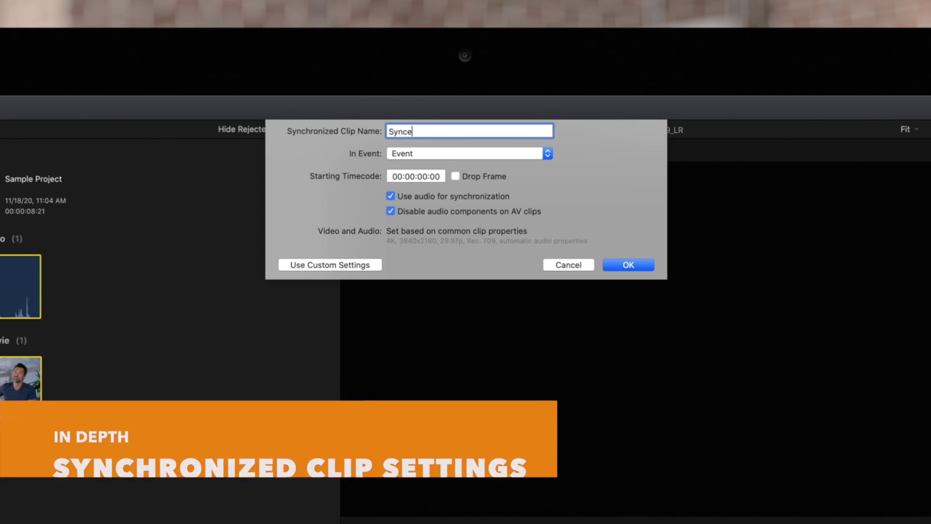
type("d Clips")
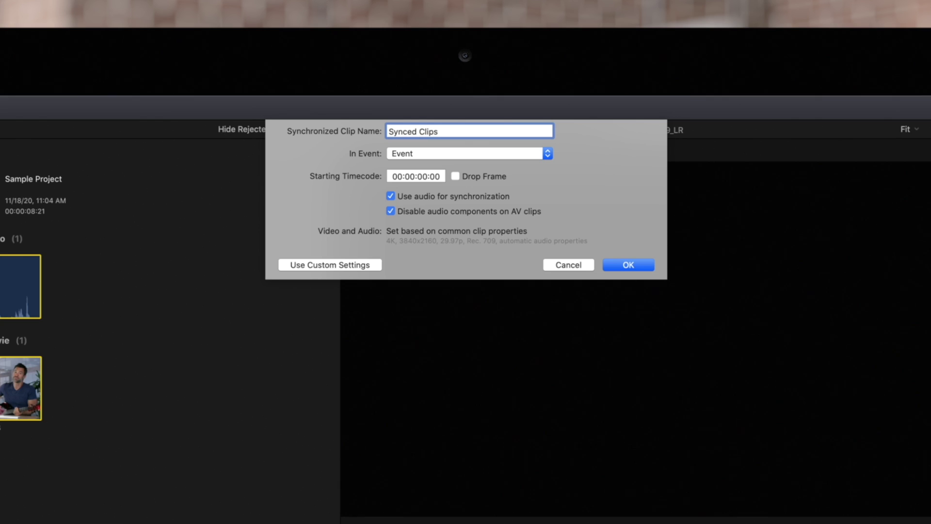
left_click(459, 155)
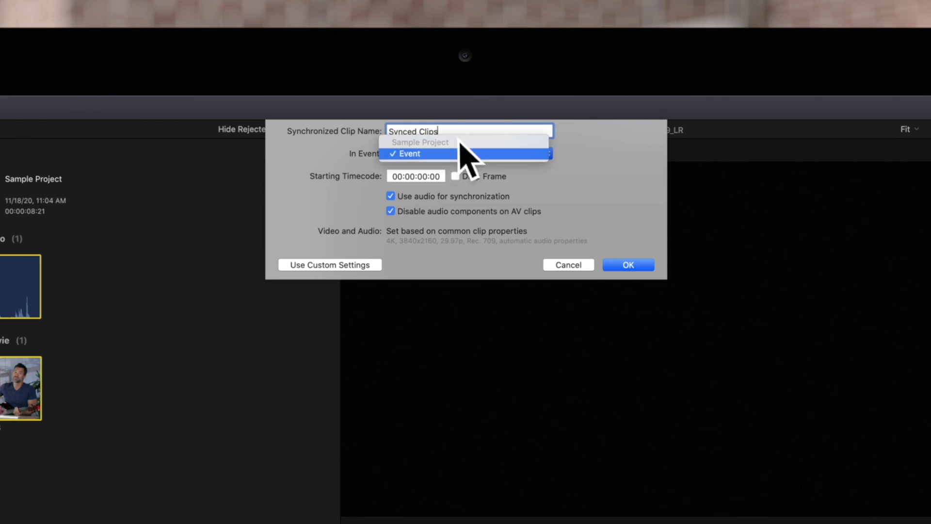
left_click(465, 156)
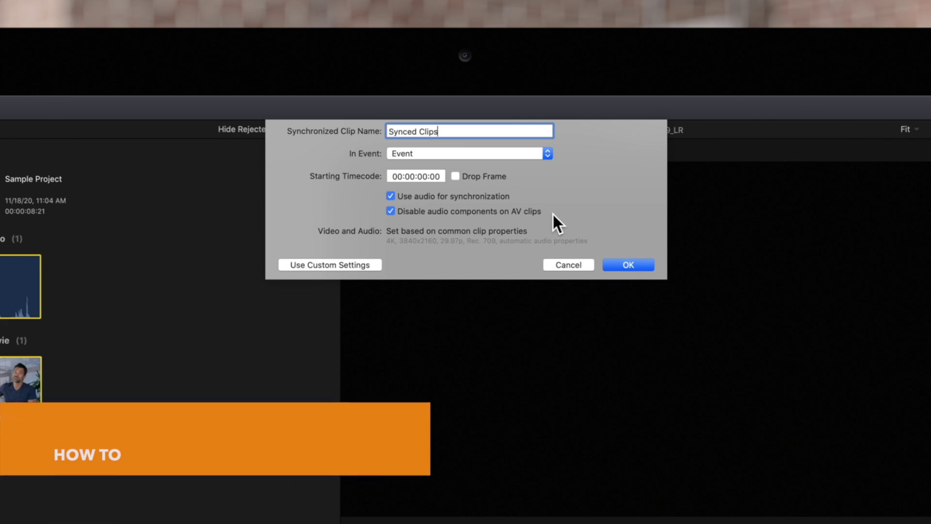
Switch to custom sync settings and list the Synchronization method options.
left_click(356, 267)
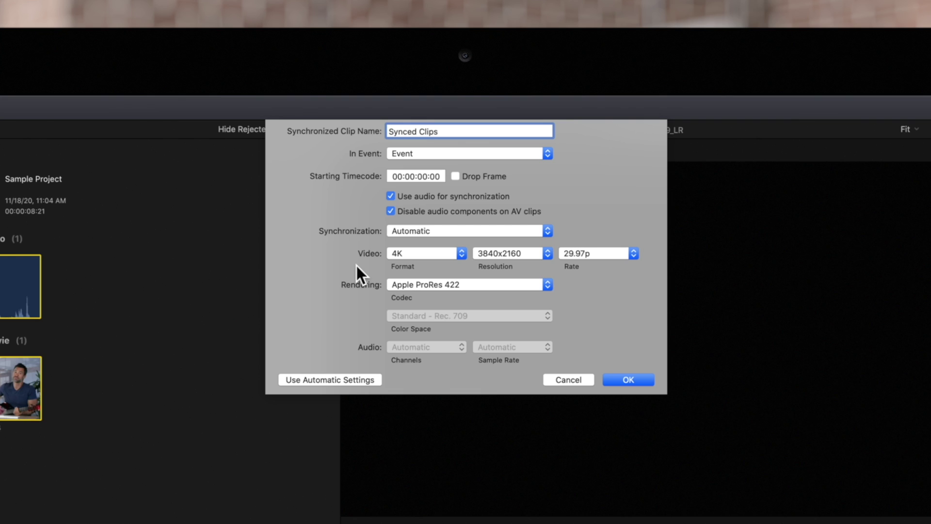
left_click(471, 231)
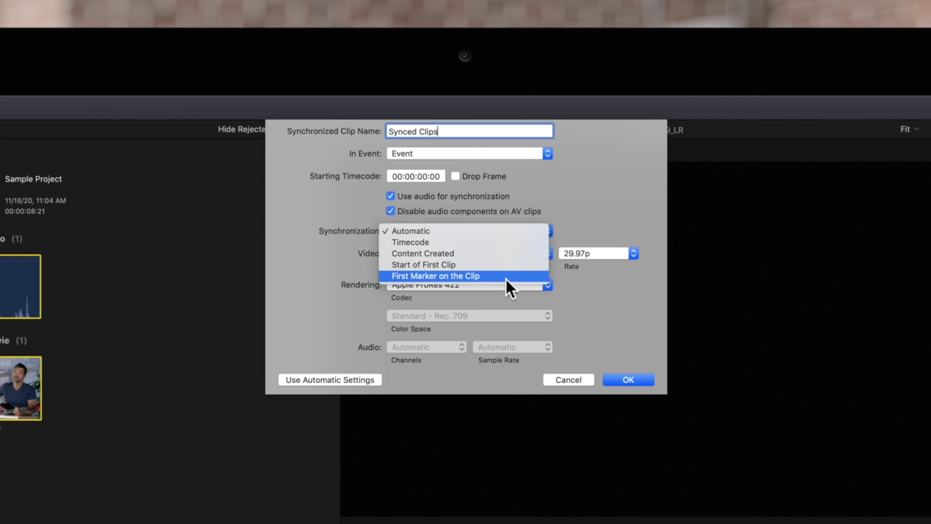
Keep the Synchronization method at Automatic.
left_click(463, 230)
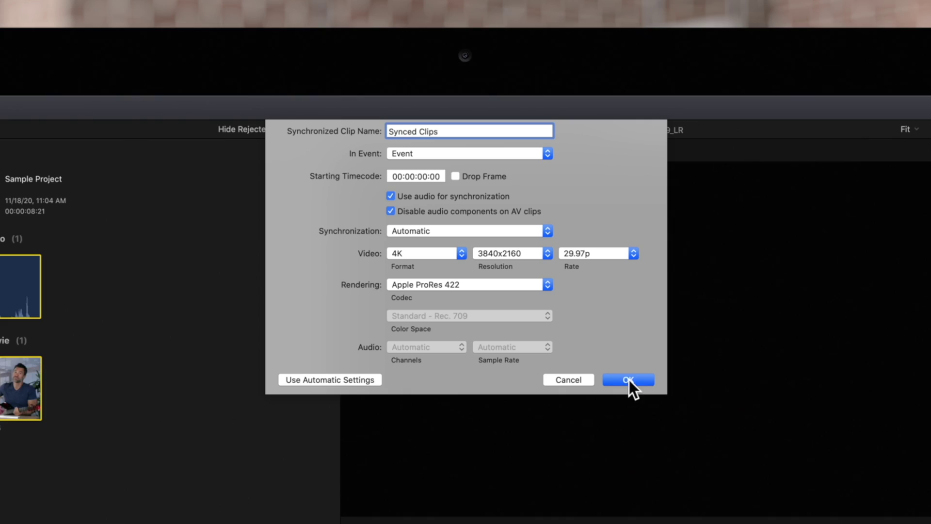
Create Synced Clips, place it in the timeline after the first clip, and play it.
left_click(628, 380)
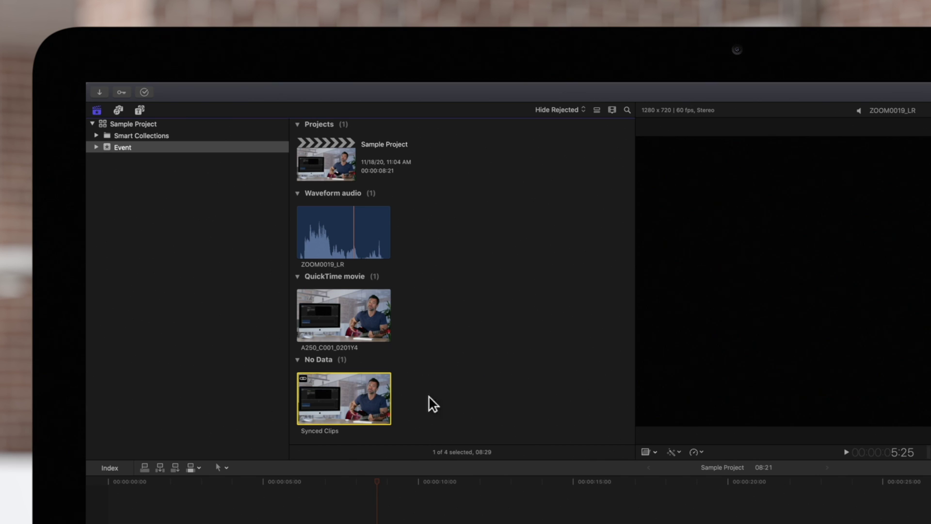
left_click_drag(353, 394, 325, 393)
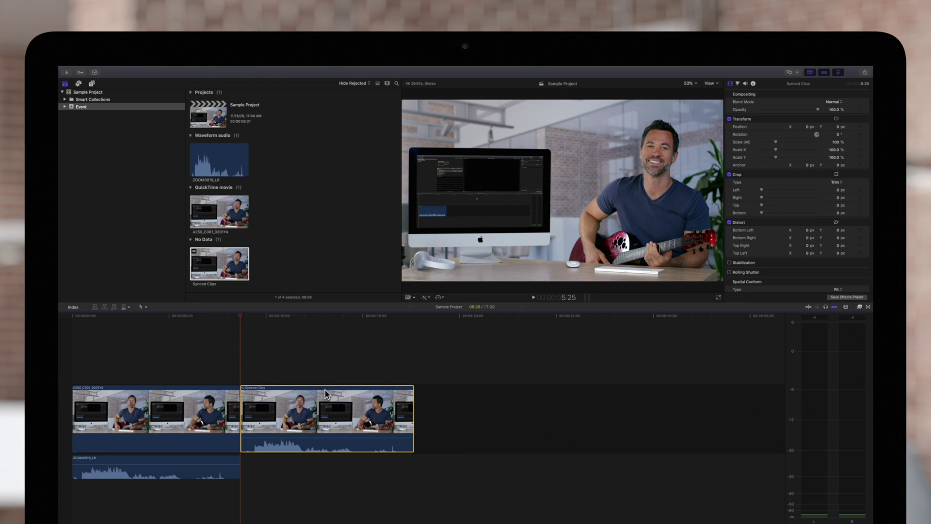
key("space")
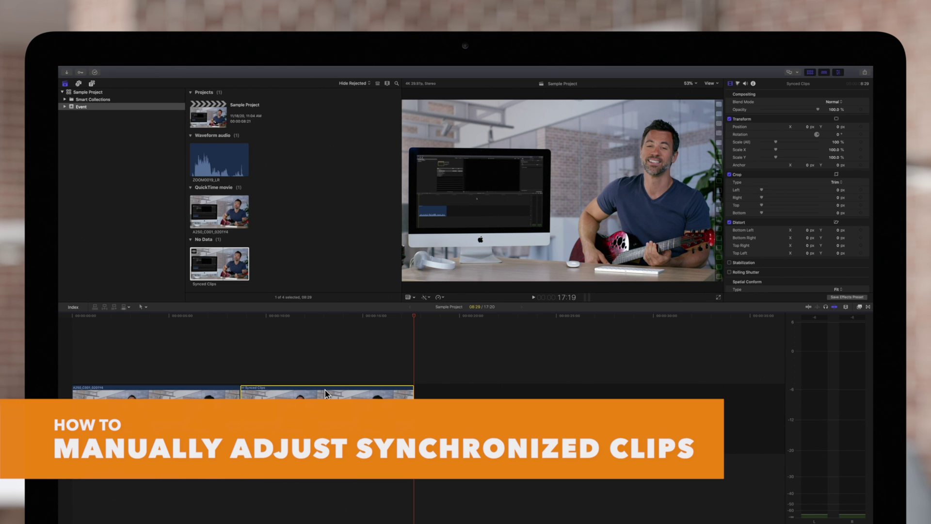
Open Synced Clips in the timeline to reveal its video and waveform audio components.
double_click(312, 409)
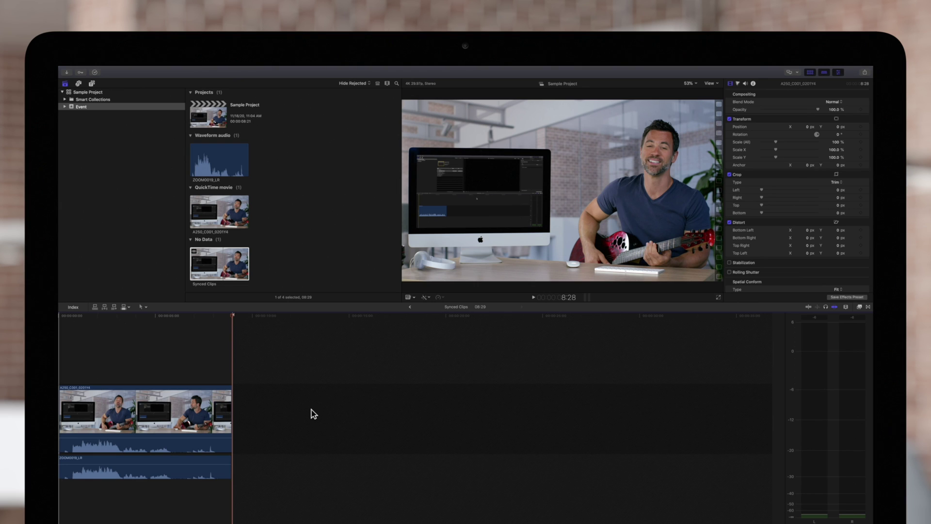
Nudge the waveform audio inside Synced Clips forward, then replay the clip from its start.
left_click(191, 462)
key("period")
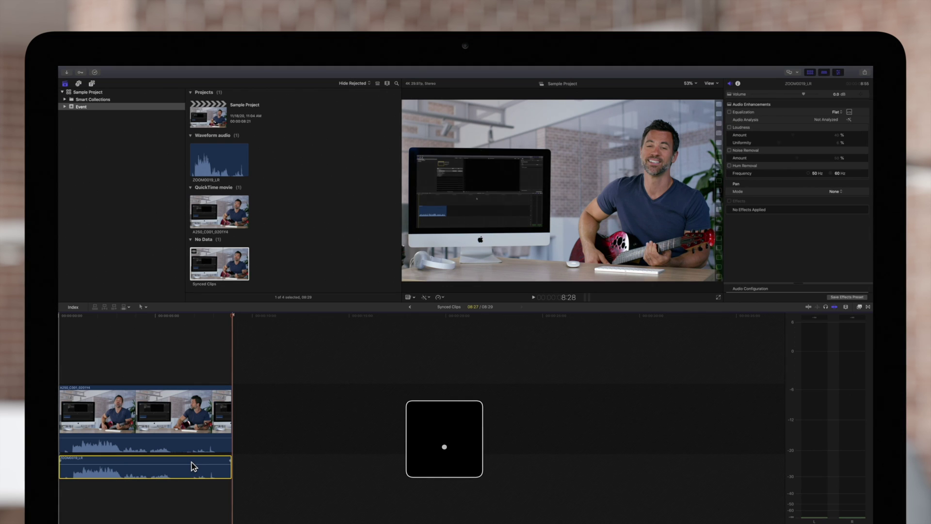
left_click(69, 318)
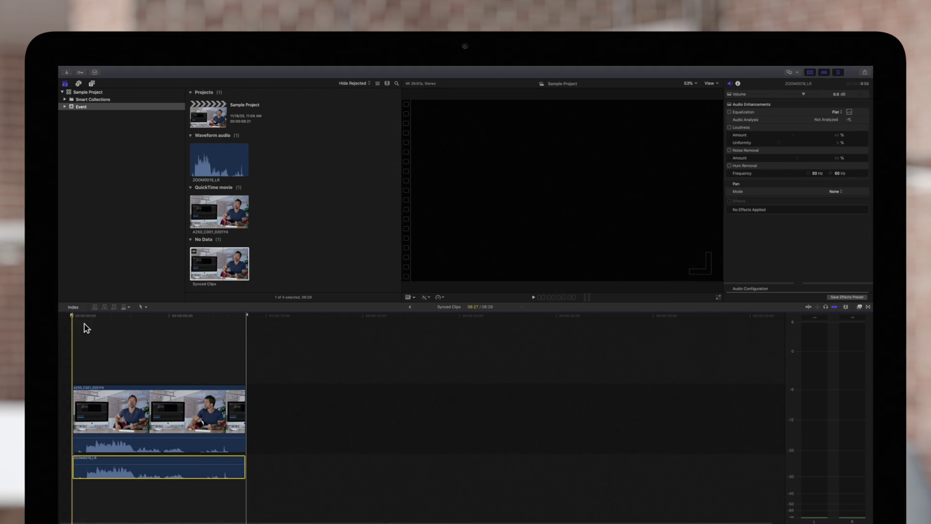
key("space")
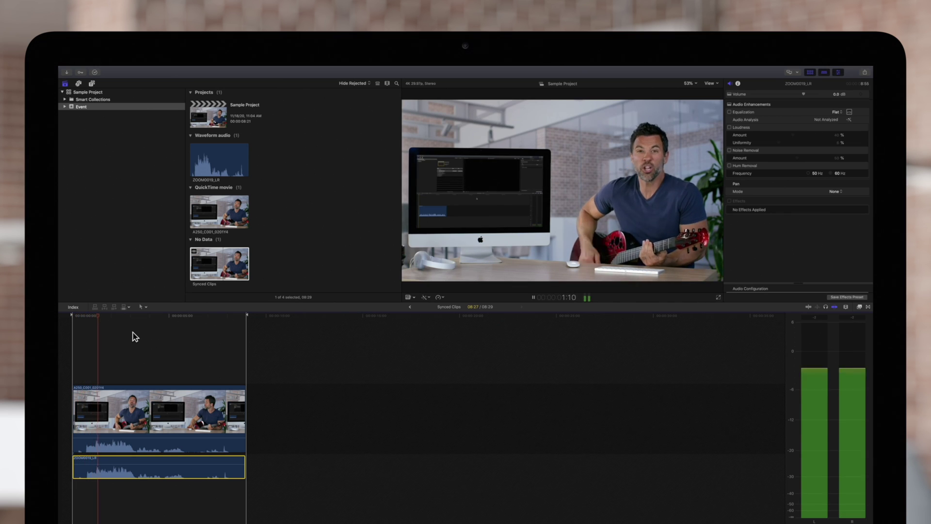